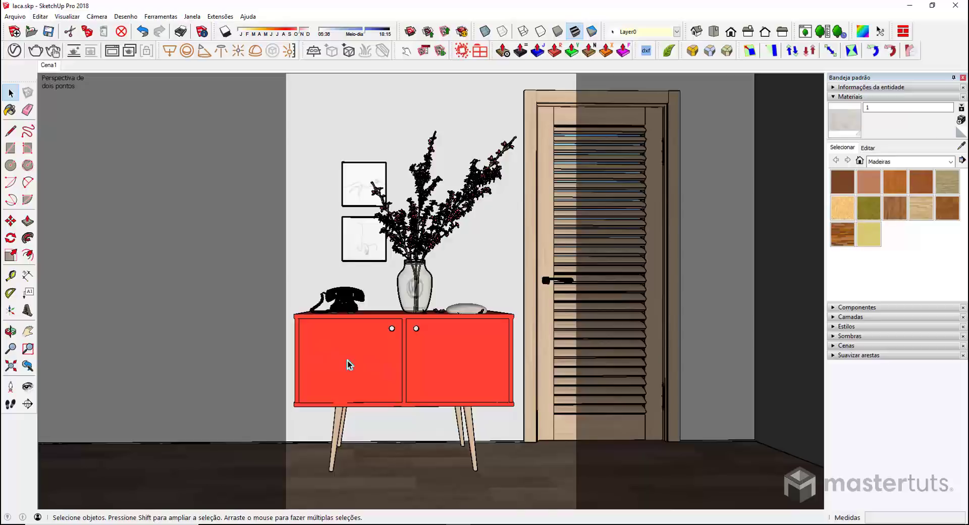
Step: Review the last render, then open the V-Ray Asset Editor with the red Laca material sampled
click(115, 52)
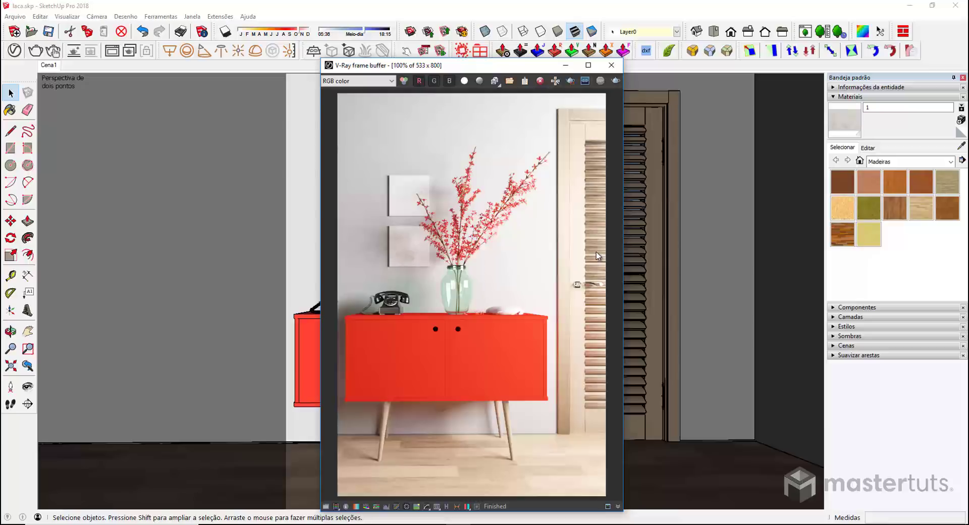
click(614, 66)
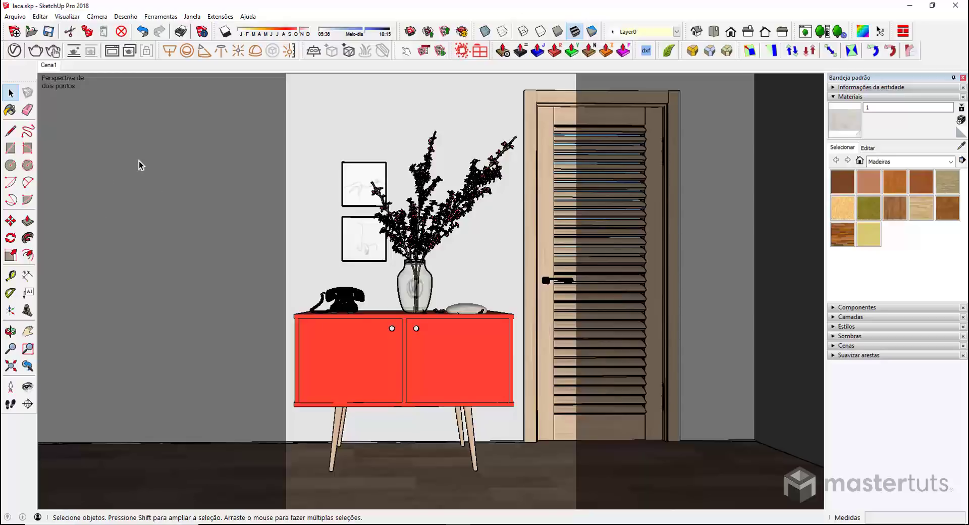
click(15, 51)
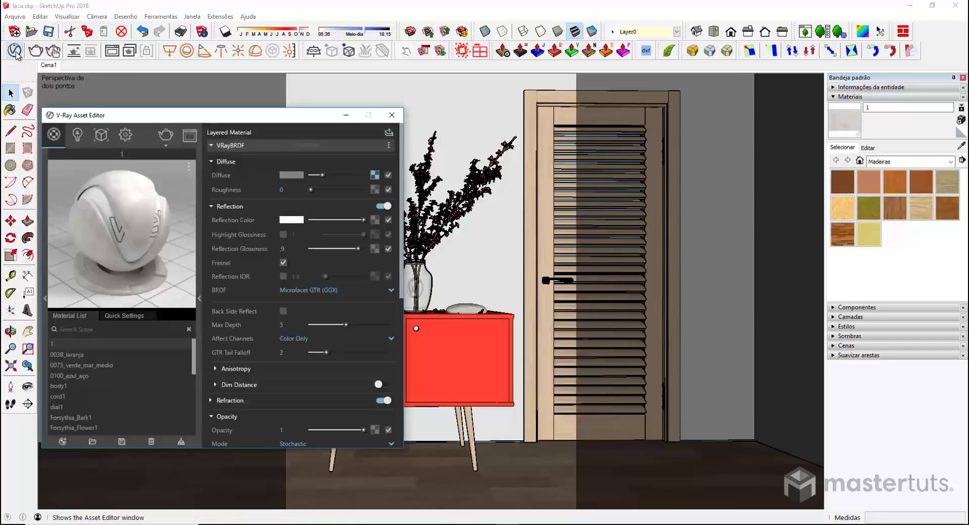
drag(239, 125, 307, 114)
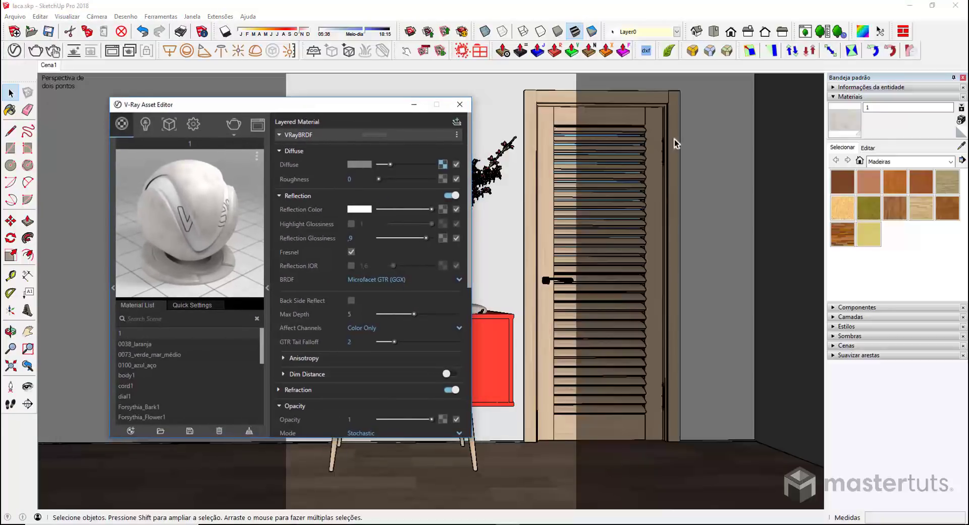
key(b)
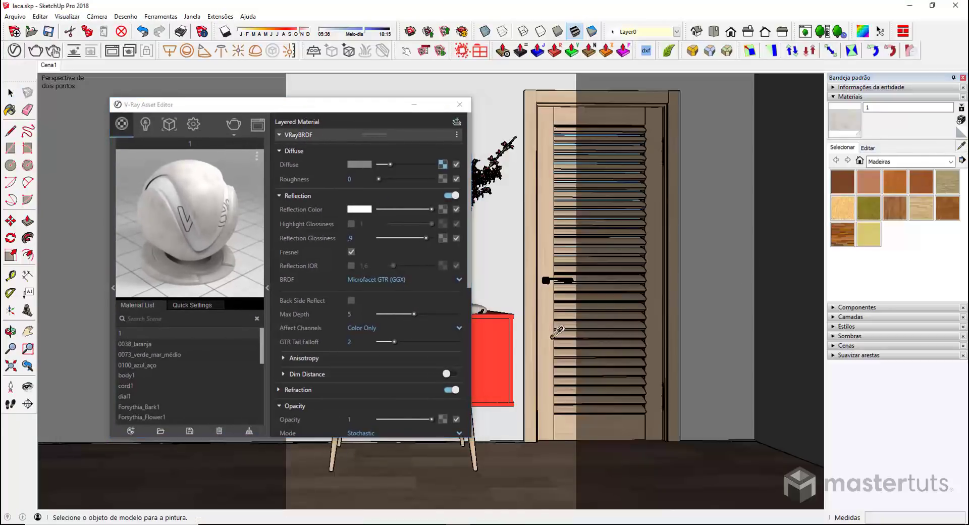
alt+click(507, 342)
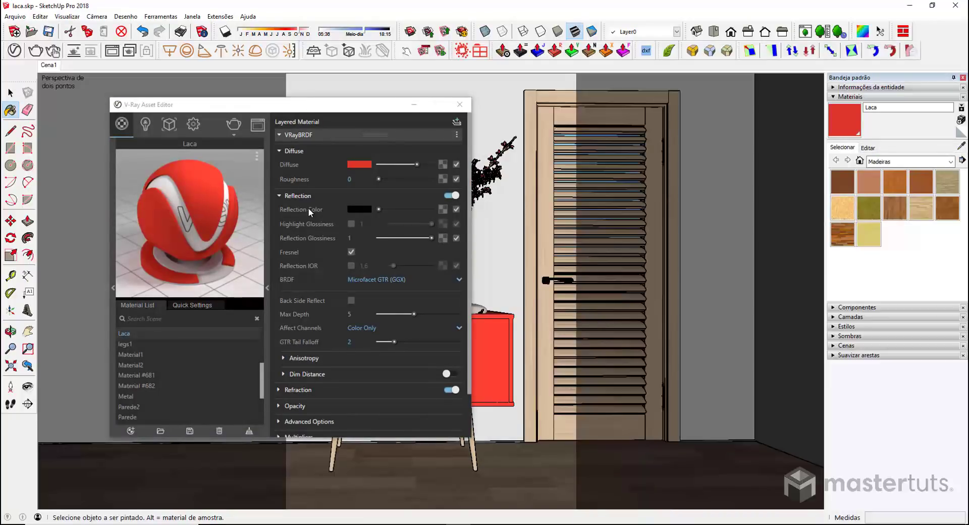
Step: Apply a Falloff texture to Laca's reflection colour
click(443, 210)
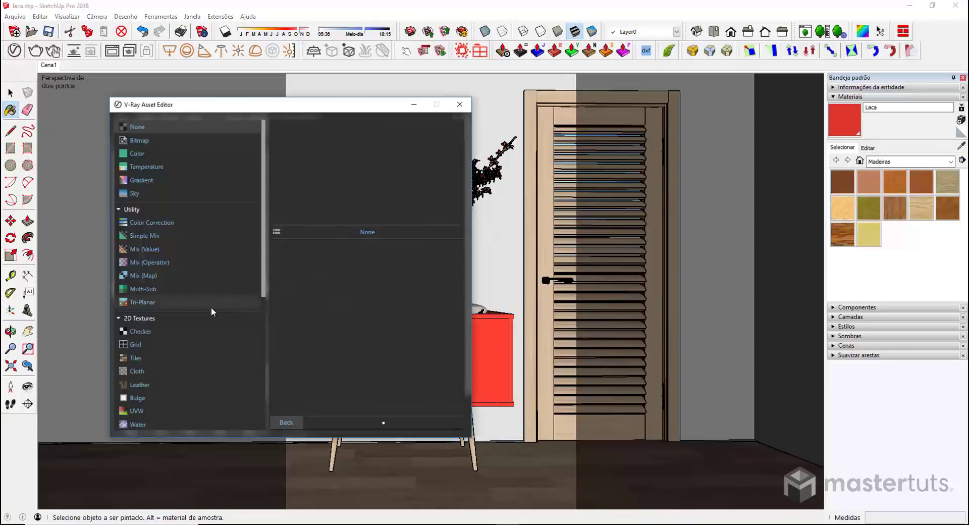
scroll(202, 318, down, 5)
click(147, 380)
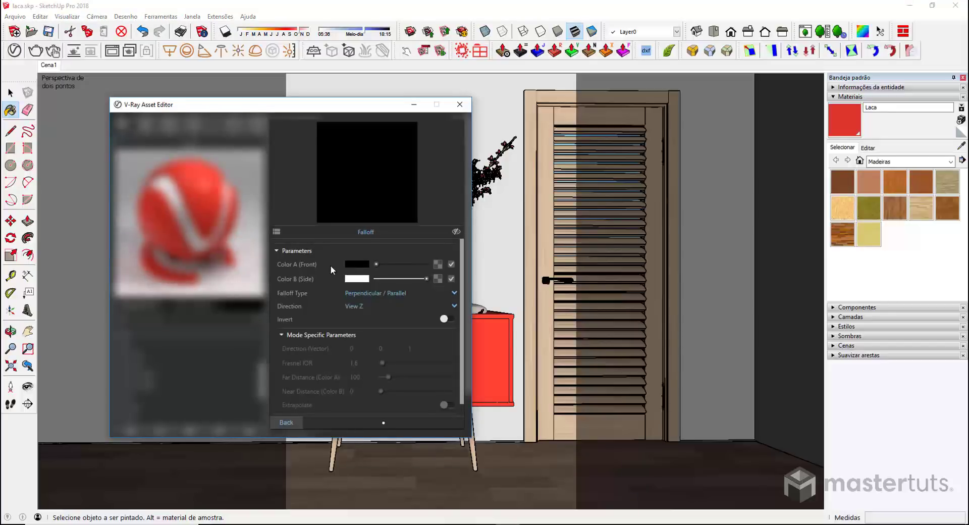
Step: Set the Falloff front colour to light grey RGB 220, 220, 220
click(347, 265)
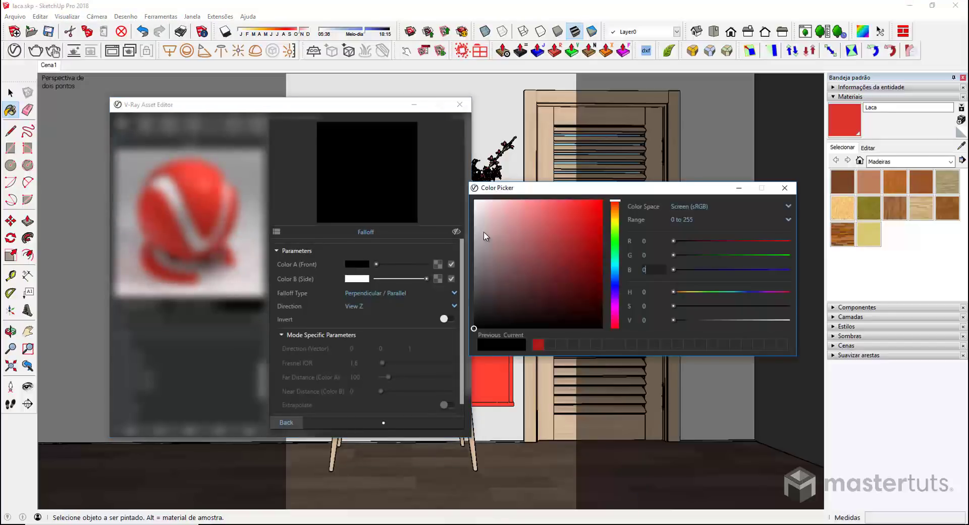
double_click(639, 241)
text(220)
key(Tab)
text(220)
key(Tab)
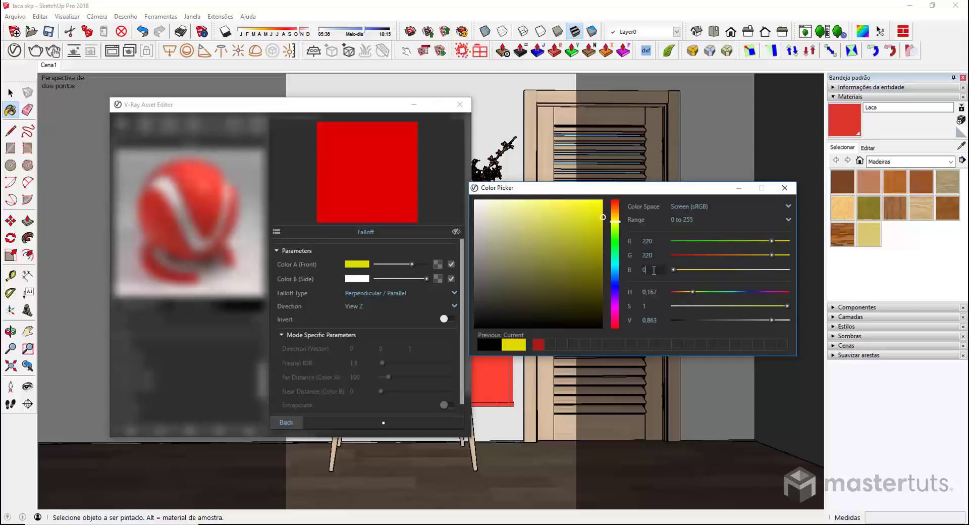
text(220)
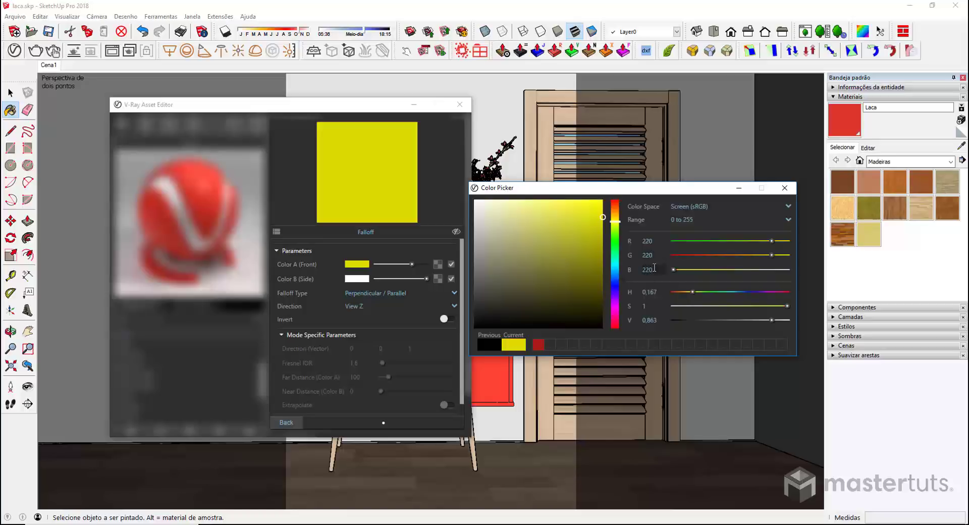
key(Return)
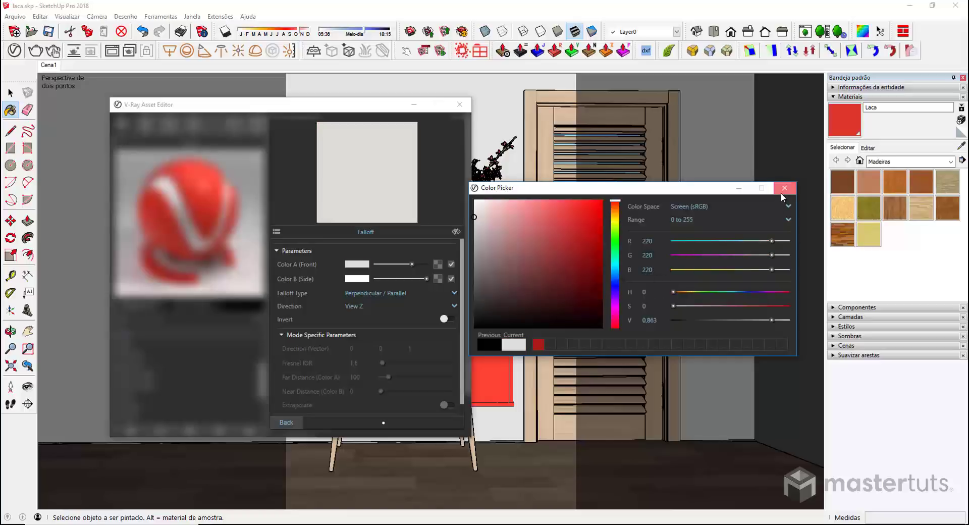
click(783, 188)
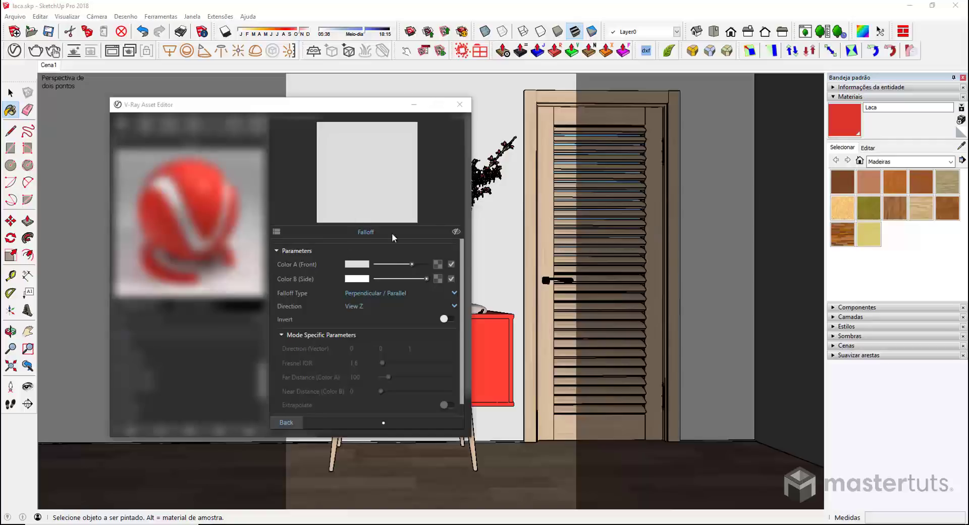
click(355, 403)
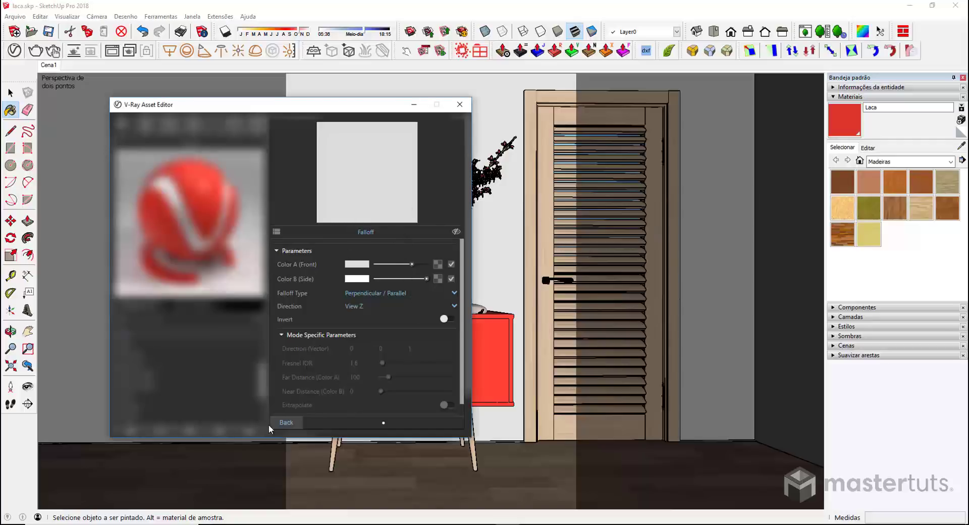
Step: Set Laca's reflection glossiness to 0,95
click(286, 422)
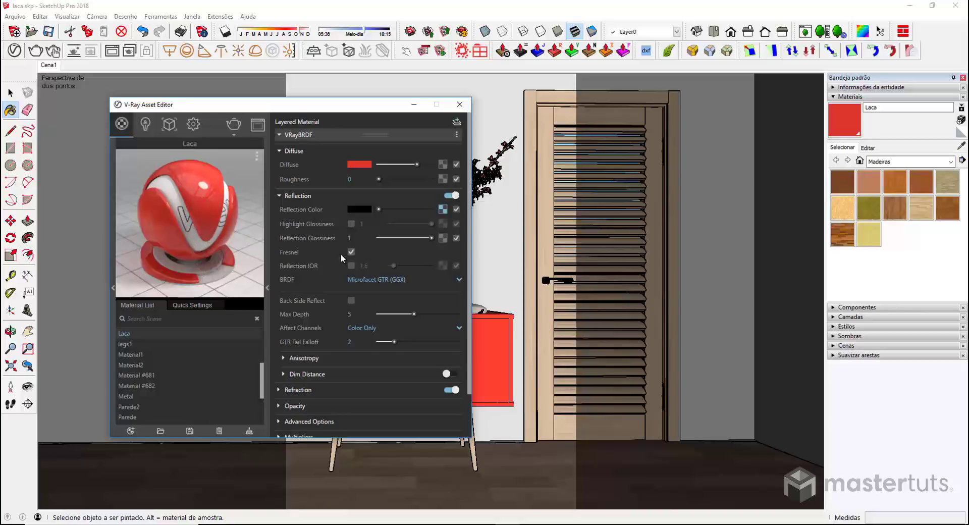
click(350, 238)
text(,95)
key(Return)
Step: Turn on Glossy Fresnel in Laca's advanced options
scroll(361, 266, down, 2)
click(322, 372)
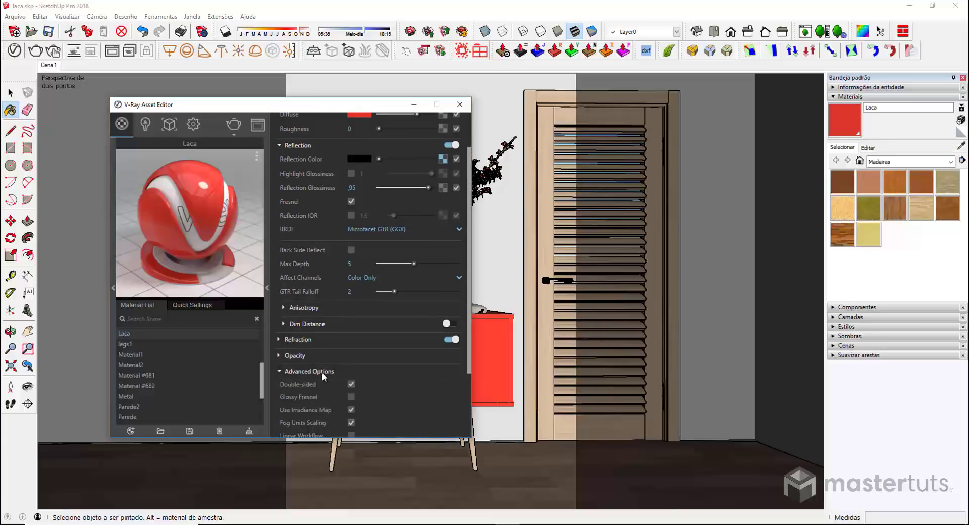
click(351, 397)
Step: Render the updated lacquer and zoom in on the vase, phone and cabinet
click(232, 128)
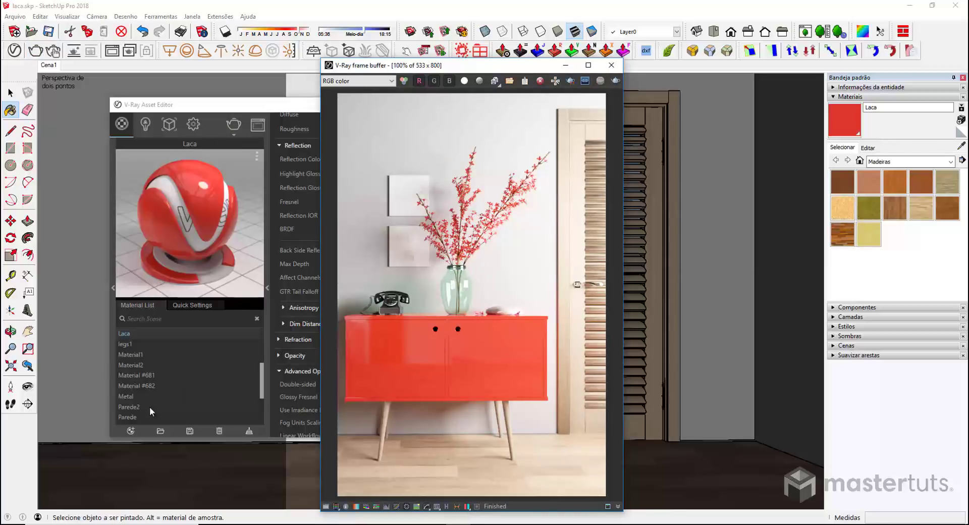
scroll(438, 353, up, 2)
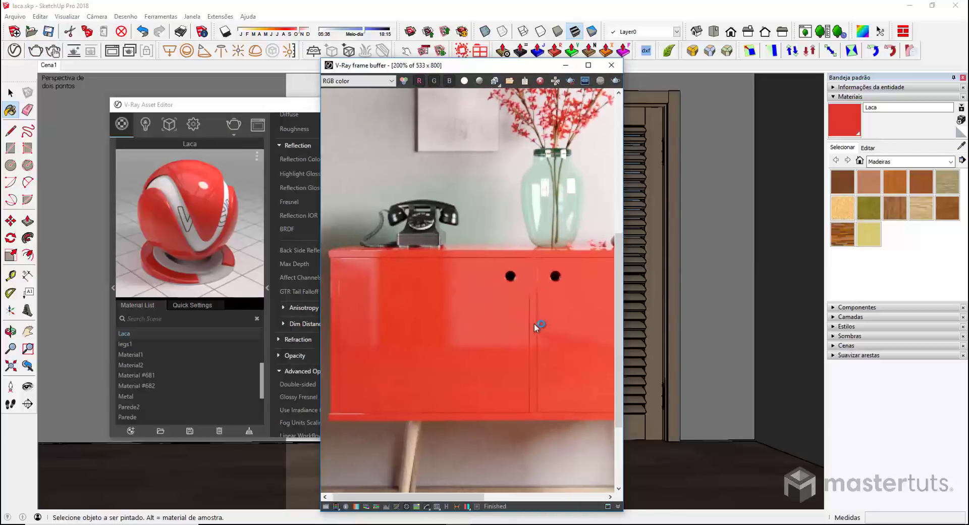
scroll(497, 316, up, 1)
mouse_move(497, 316)
middle_down()
mouse_move(526, 287)
mouse_move(470, 250)
mouse_move(544, 321)
middle_up()
mouse_move(464, 274)
middle_down()
mouse_move(443, 277)
mouse_move(513, 301)
middle_up()
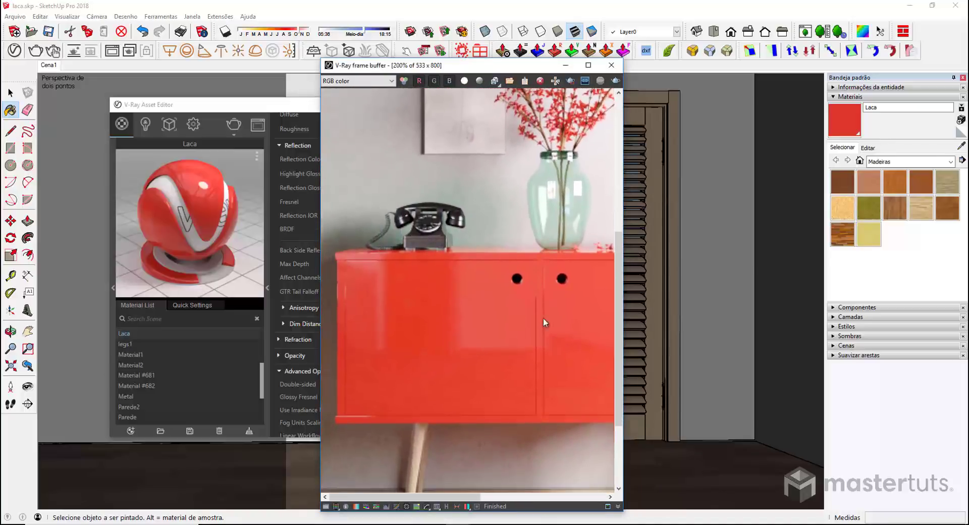
mouse_move(467, 380)
middle_down()
mouse_move(446, 354)
mouse_move(410, 354)
middle_up()
Step: Zoom back out and draw a render region around the red cabinet
middle_drag(495, 352, 423, 344)
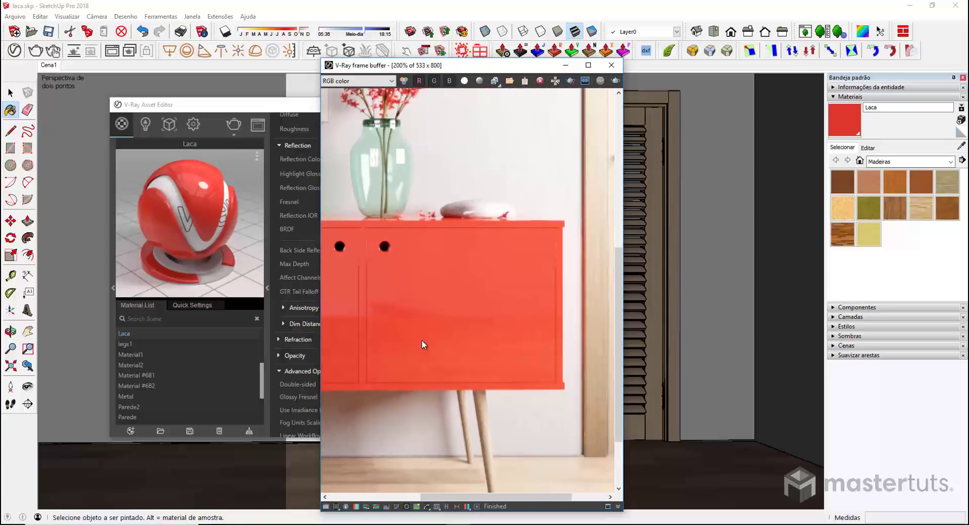
scroll(441, 319, down, 2)
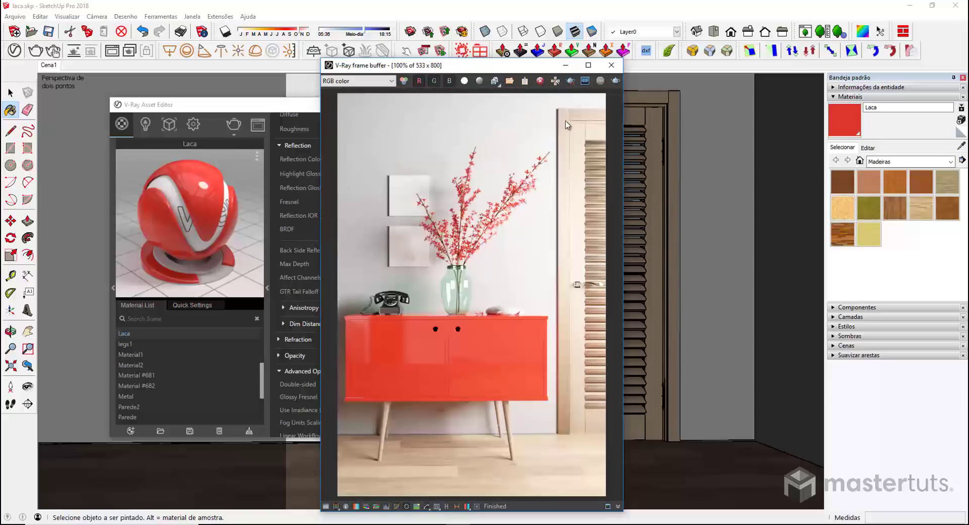
click(570, 84)
drag(341, 308, 555, 409)
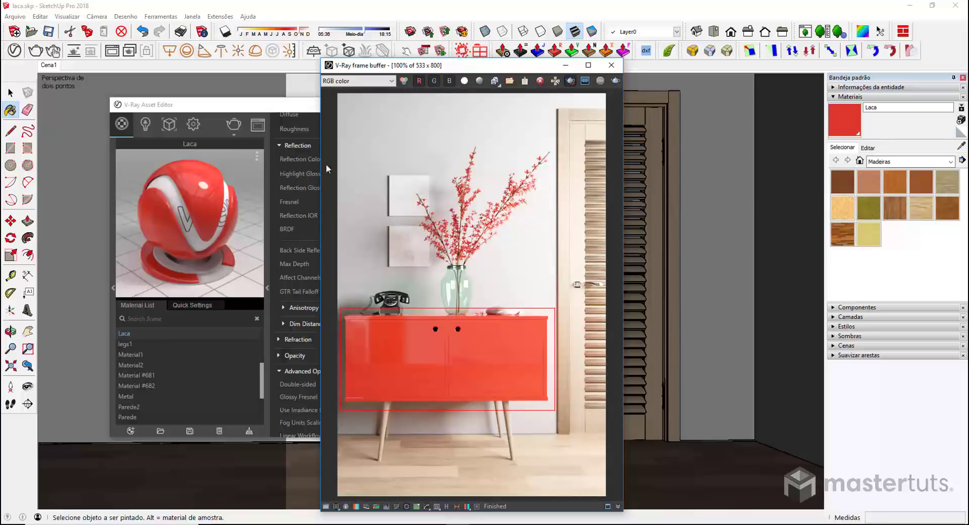
Step: Lower Laca's reflection glossiness to 0.8
click(292, 114)
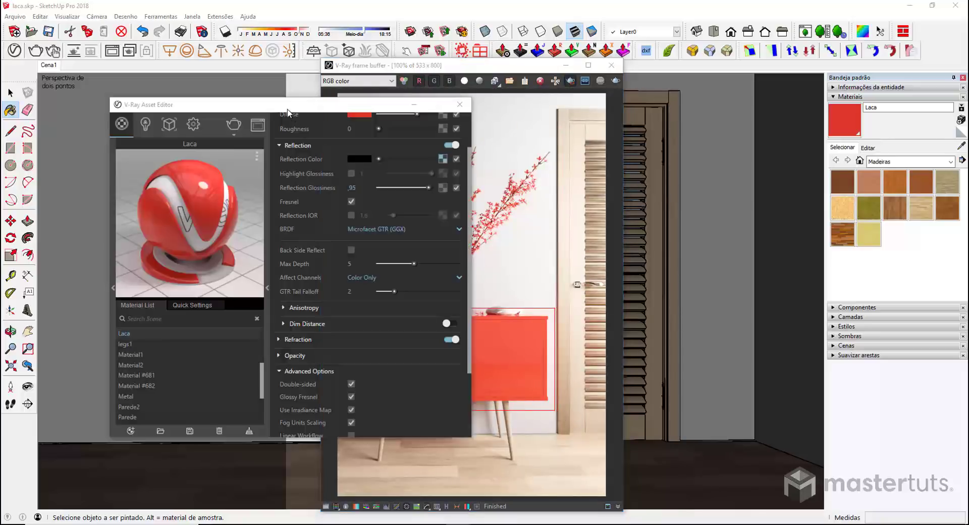
double_click(351, 187)
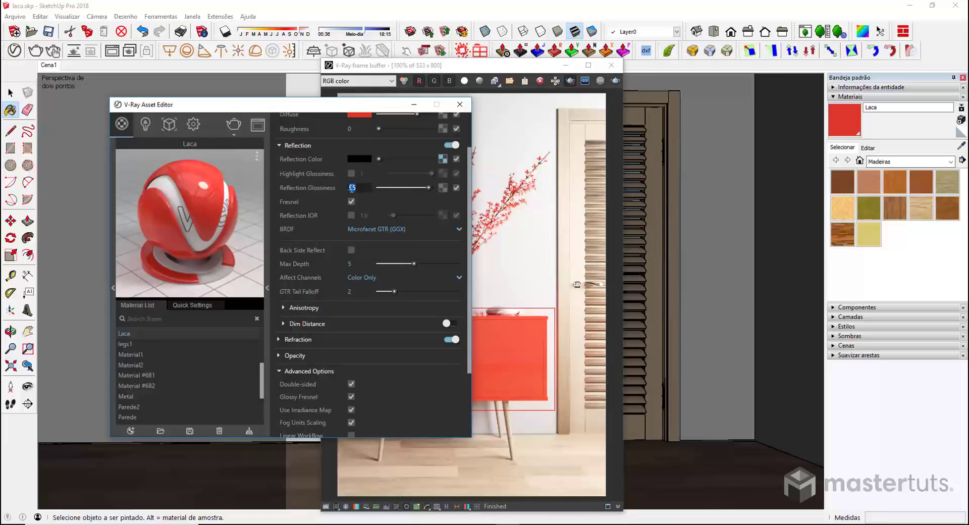
text(.)
text(8)
key(Return)
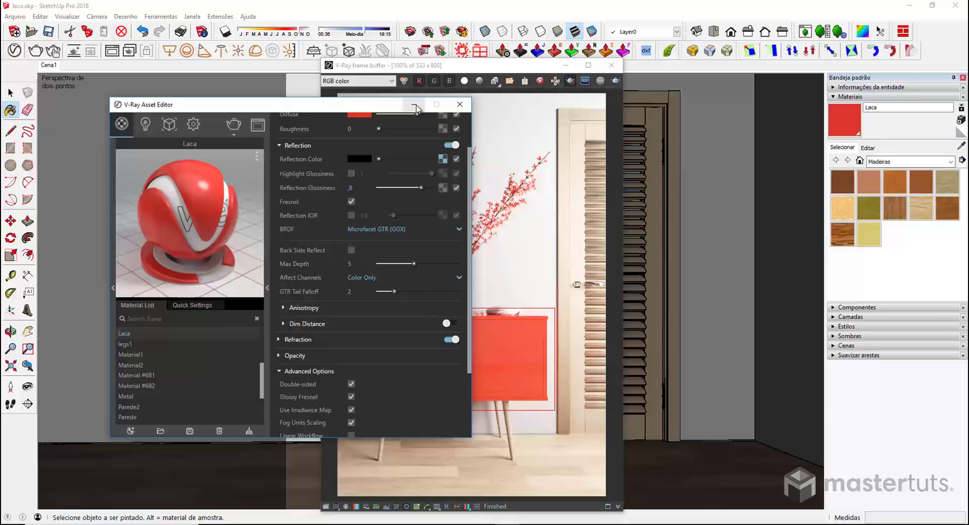
Step: Re-render the cabinet region with the 0.8 glossiness
click(613, 82)
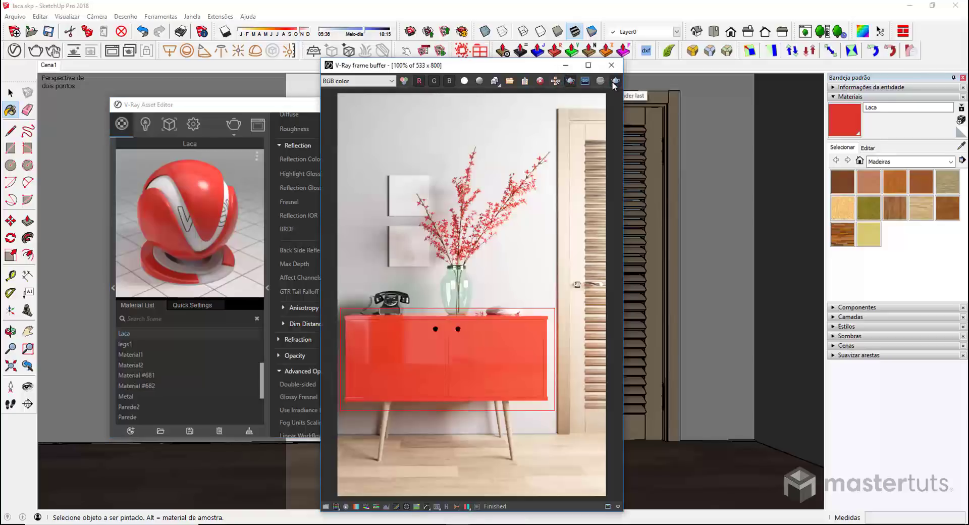
click(290, 106)
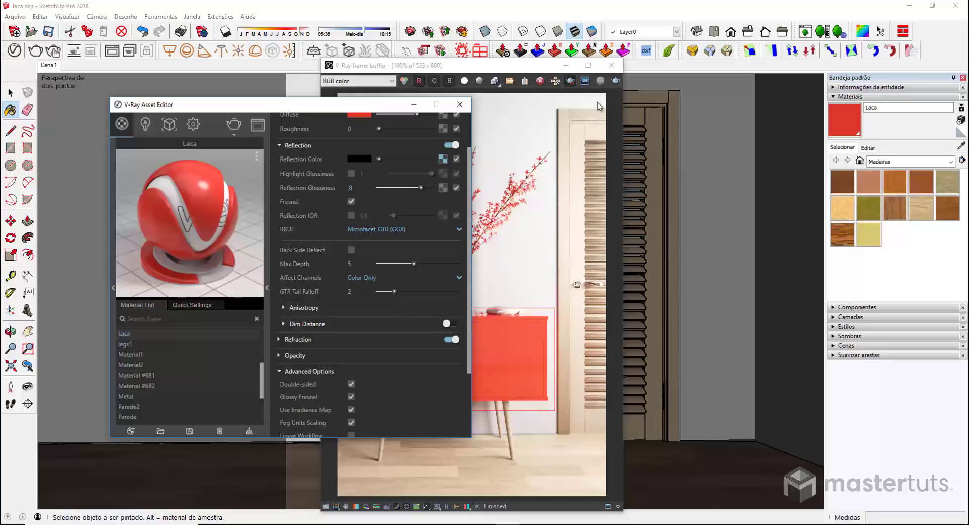
click(615, 82)
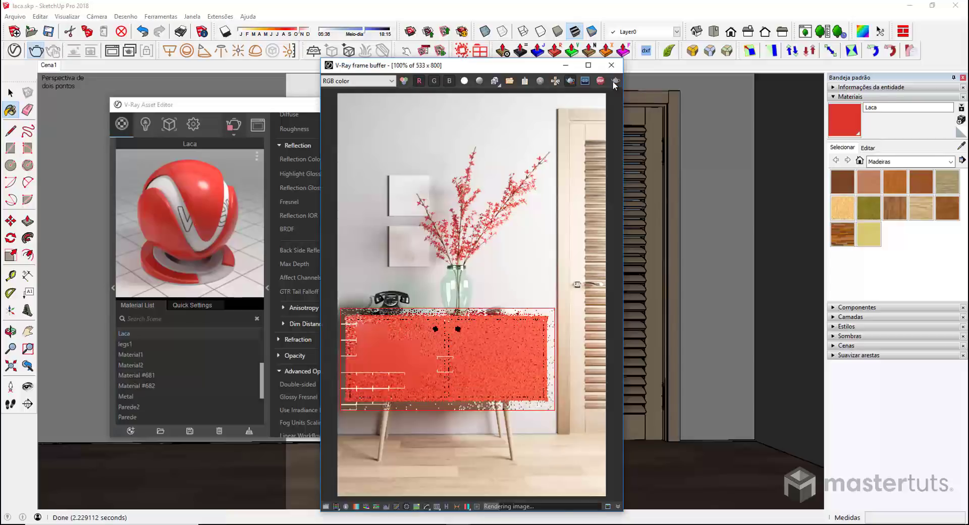
click(296, 111)
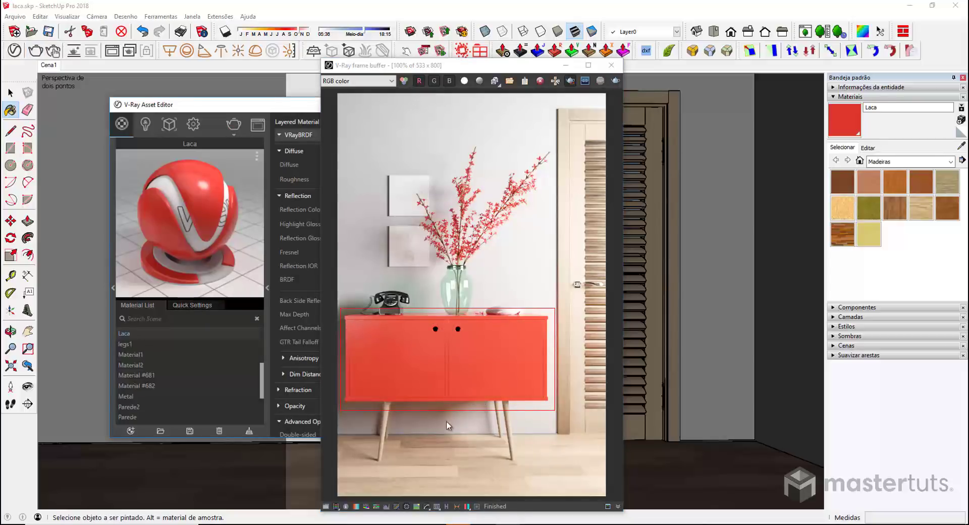
Step: Pan the zoomed render over the cabinet top, then view the whole render
scroll(427, 338, up, 1)
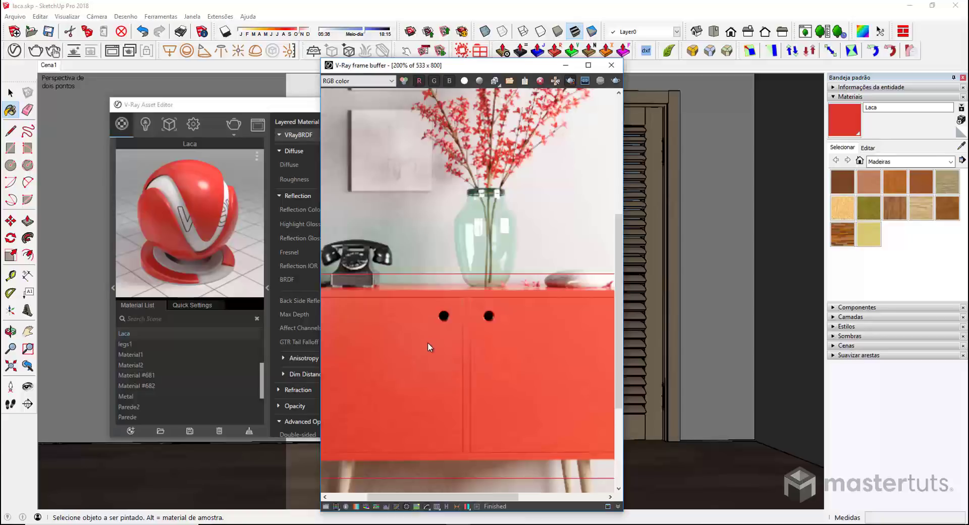
middle_drag(396, 309, 429, 289)
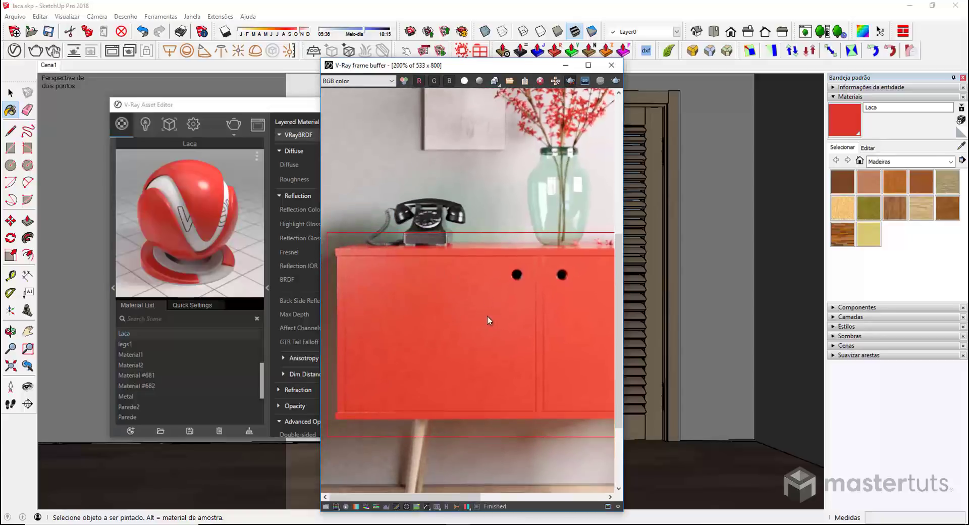
middle_drag(486, 316, 397, 314)
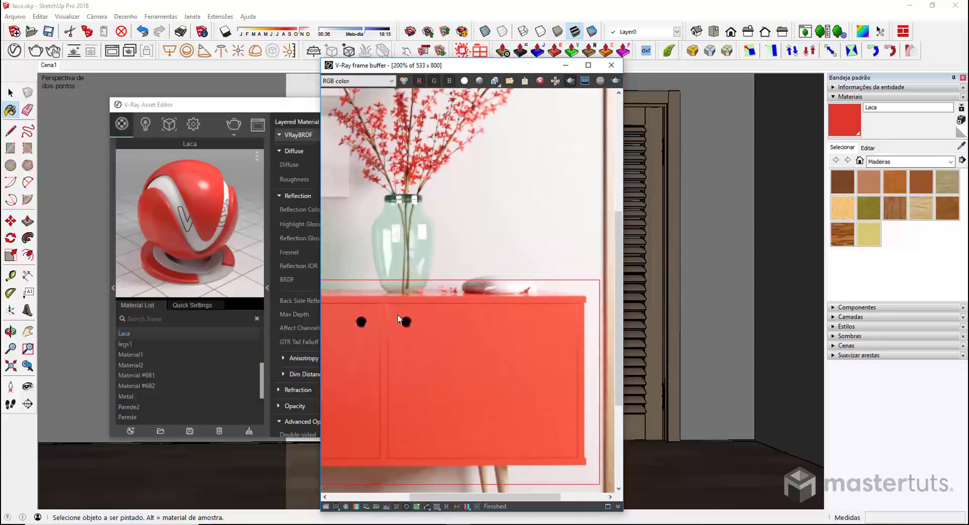
middle_drag(434, 352, 477, 350)
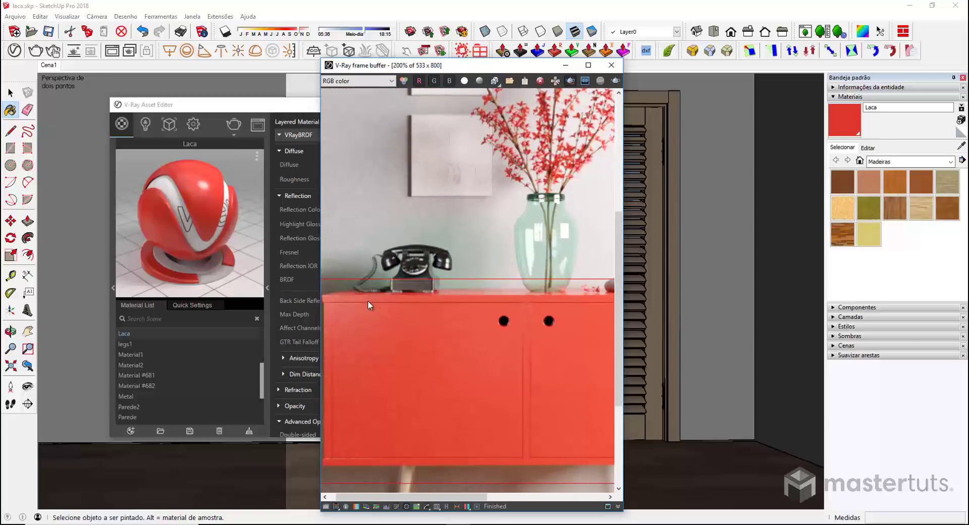
double_click(464, 329)
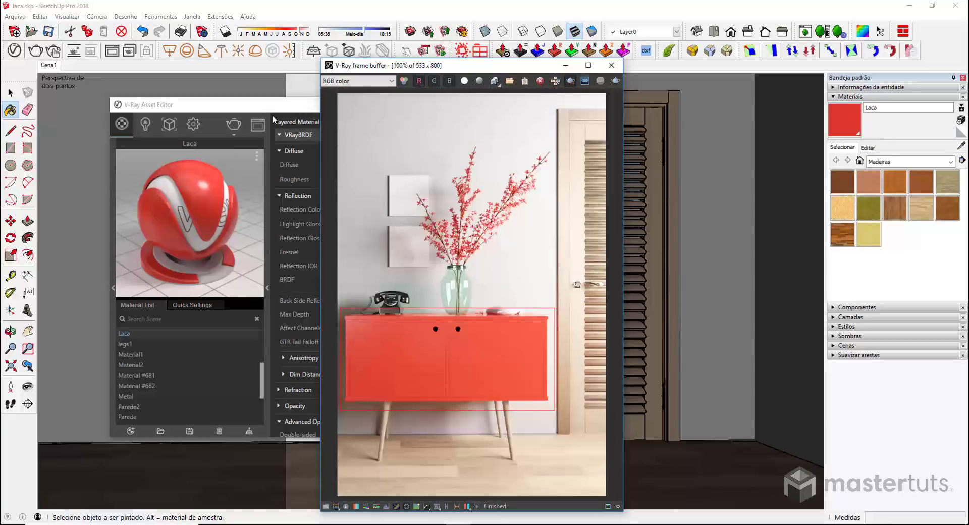
click(271, 113)
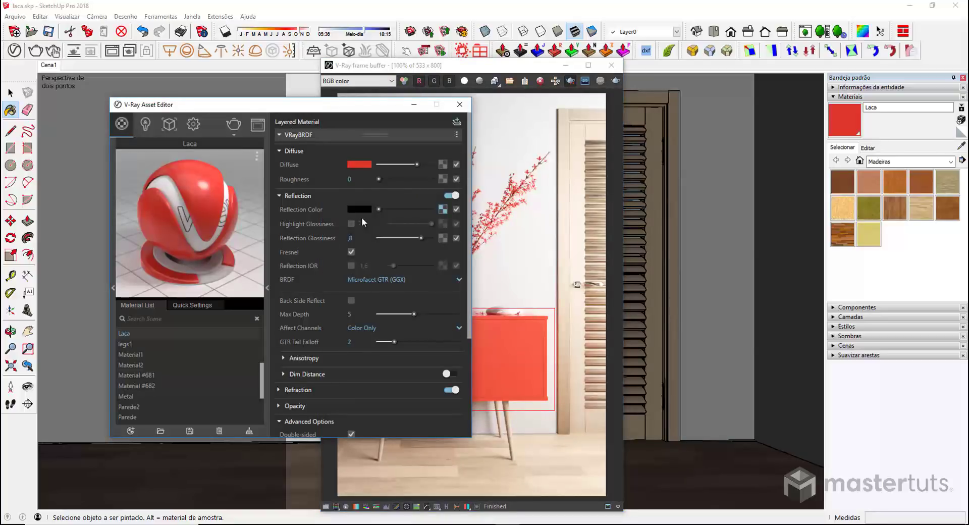
Step: Restore Laca's reflection glossiness to 0,95 and change its diffuse colour to yellow (221, 221, 41)
click(462, 75)
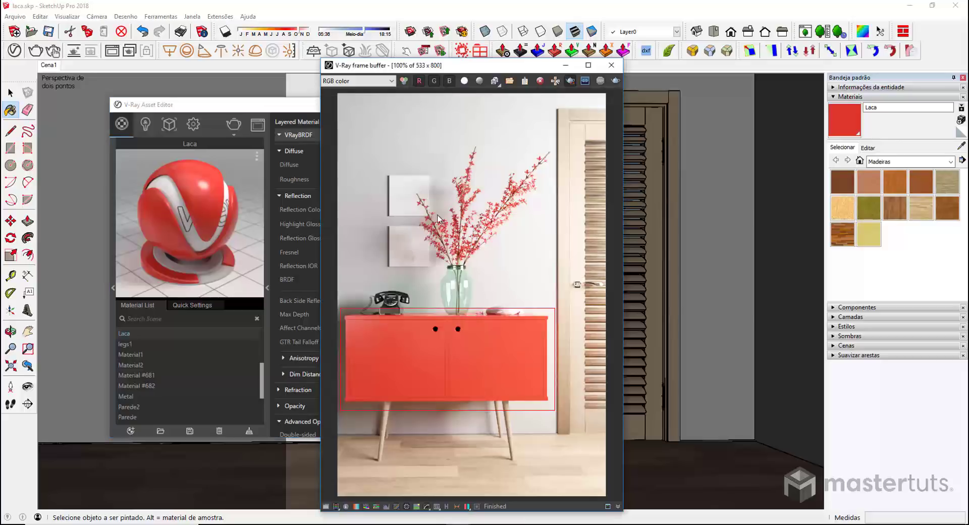
click(303, 123)
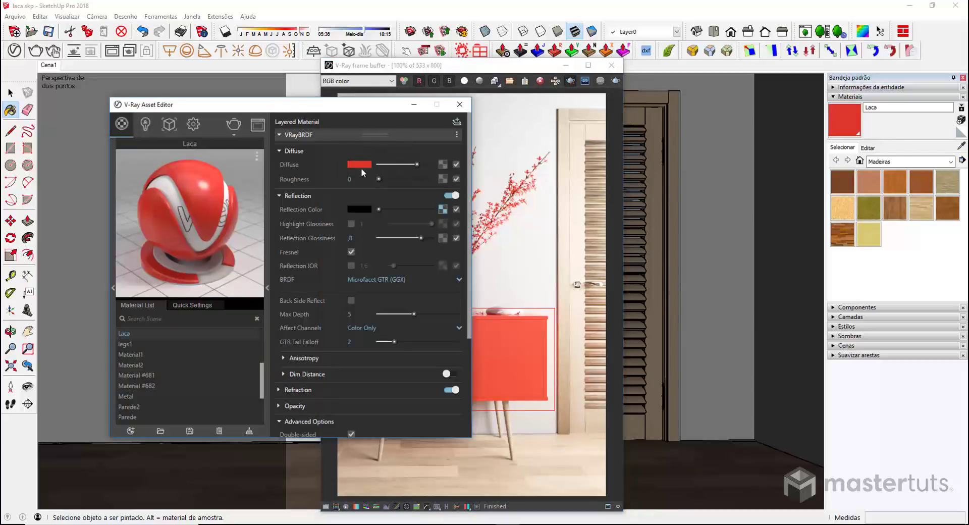
click(350, 239)
click(350, 238)
text(,95)
key(Return)
click(362, 166)
click(618, 223)
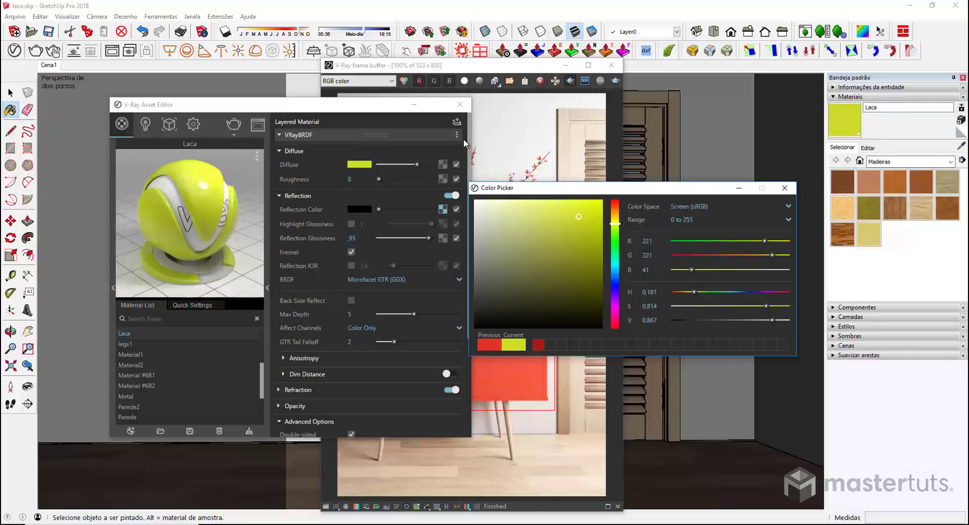
Step: Re-render the scene and zoom in to inspect the yellow lacquered sideboard
click(615, 82)
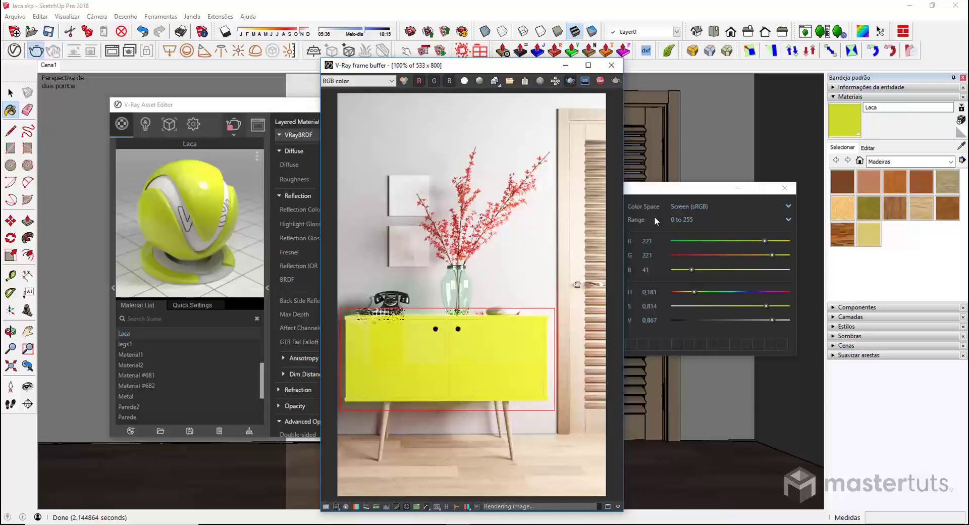
scroll(448, 374, up, 2)
scroll(510, 374, up, 2)
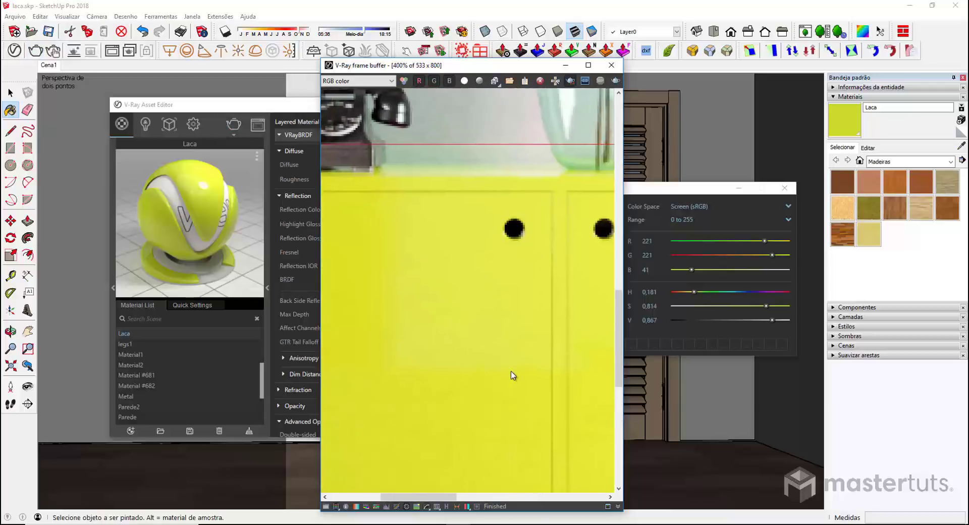
scroll(474, 338, down, 2)
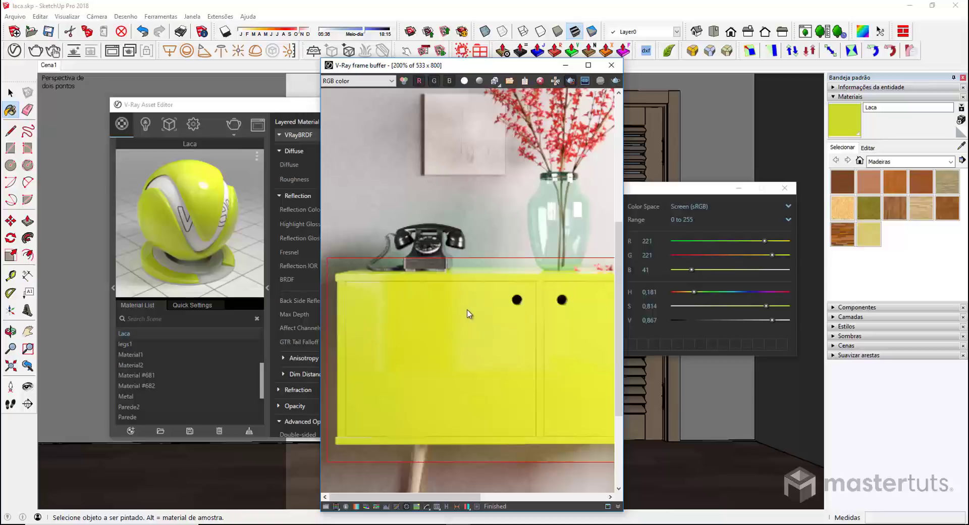
mouse_move(465, 313)
middle_down()
mouse_move(400, 309)
mouse_move(504, 305)
middle_up()
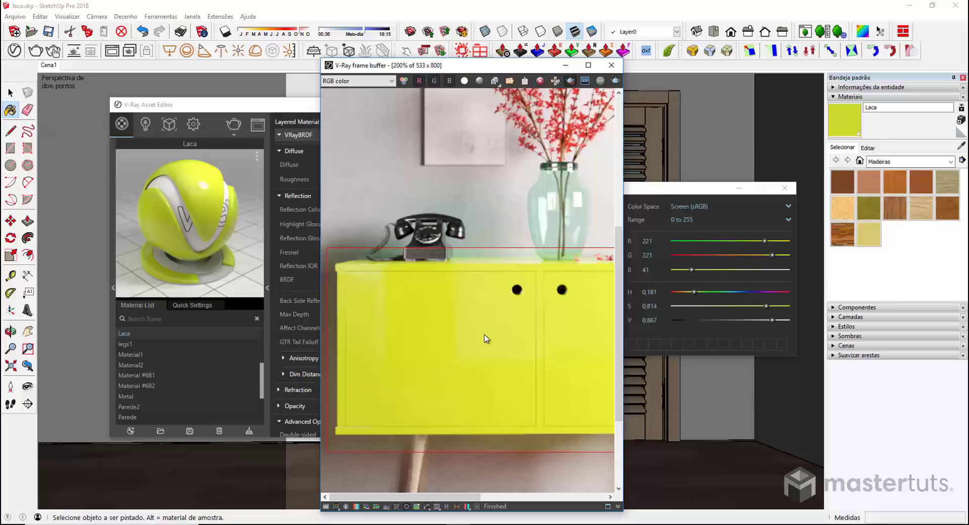
scroll(561, 338, down, 1)
scroll(529, 332, down, 1)
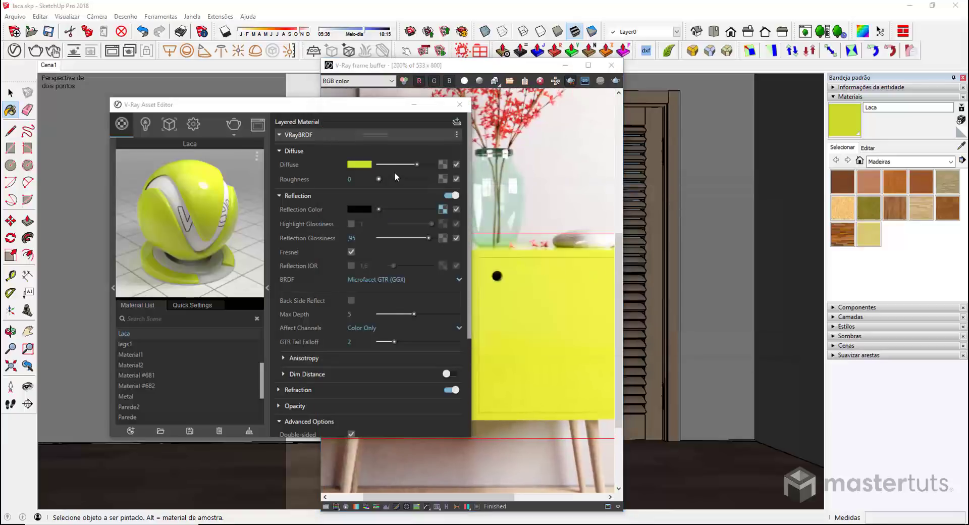
Step: Change Laca's diffuse colour from yellow to near-black RGB 2, 2, 2
click(371, 166)
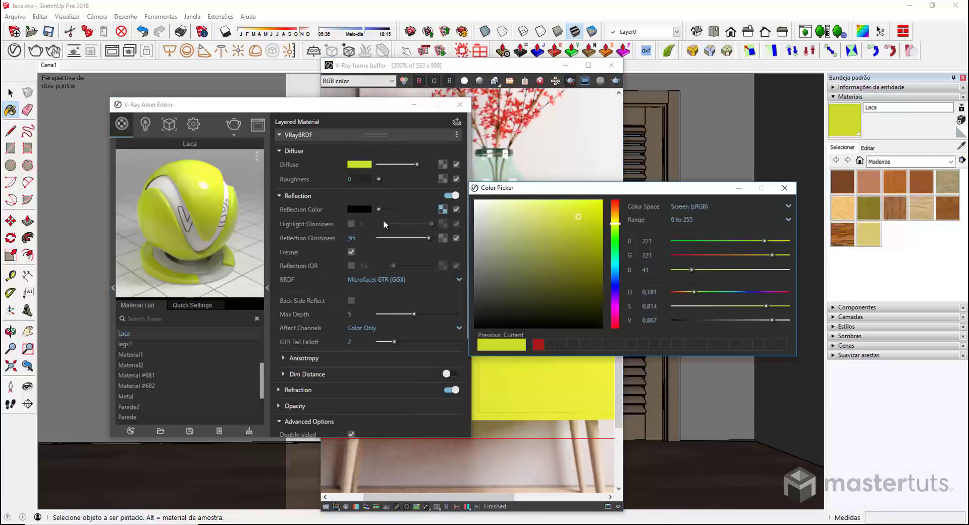
double_click(654, 241)
text(2)
key(Tab)
text(2)
key(Tab)
text(2)
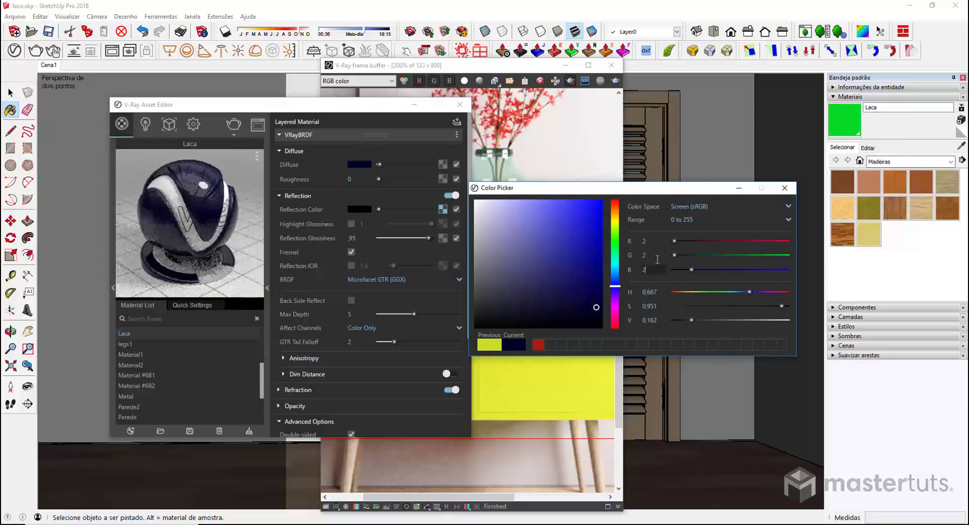
key(Tab)
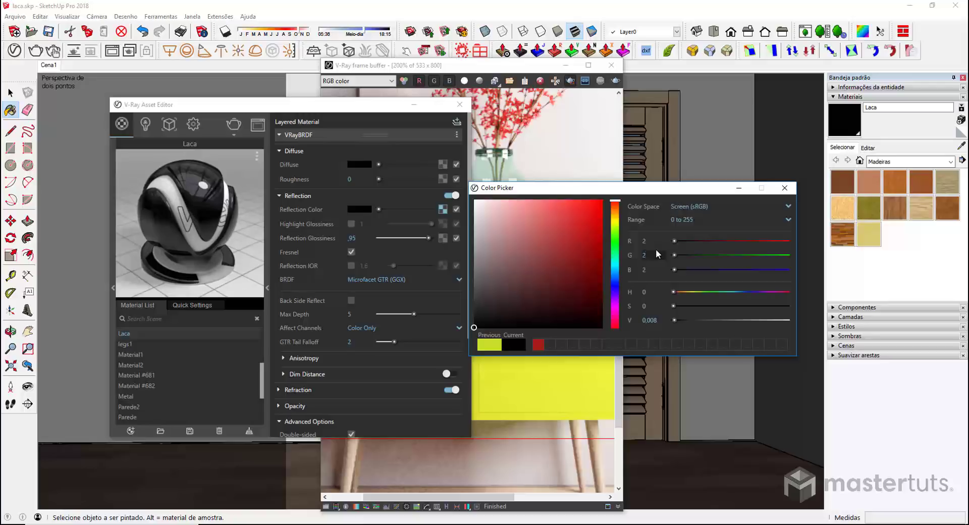
click(784, 187)
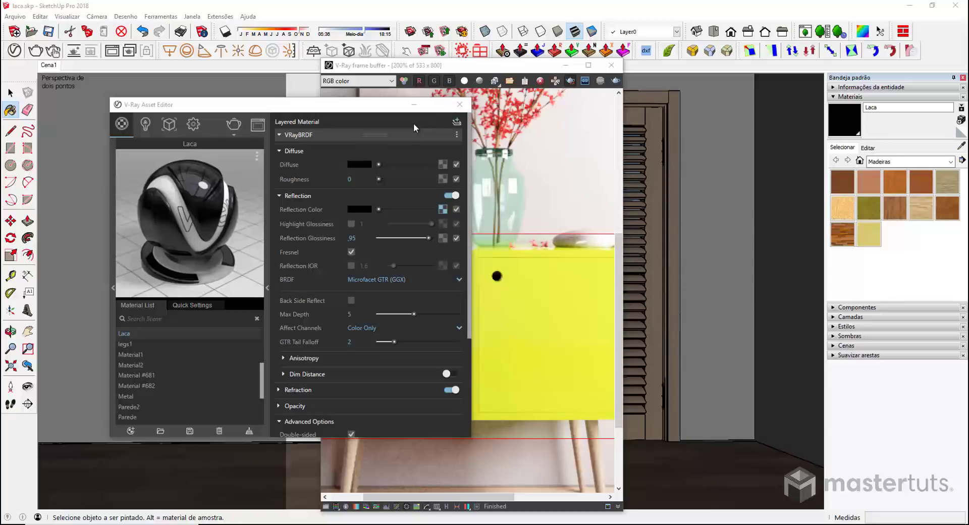
Step: Close the material settings, zoom in on the black sideboard render, then reopen Laca's settings
click(459, 104)
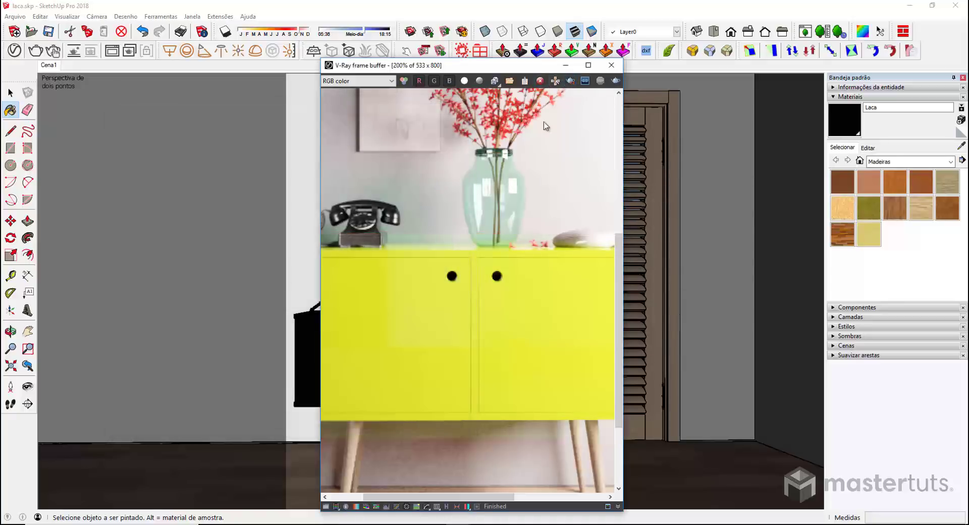
scroll(546, 126, down, 1)
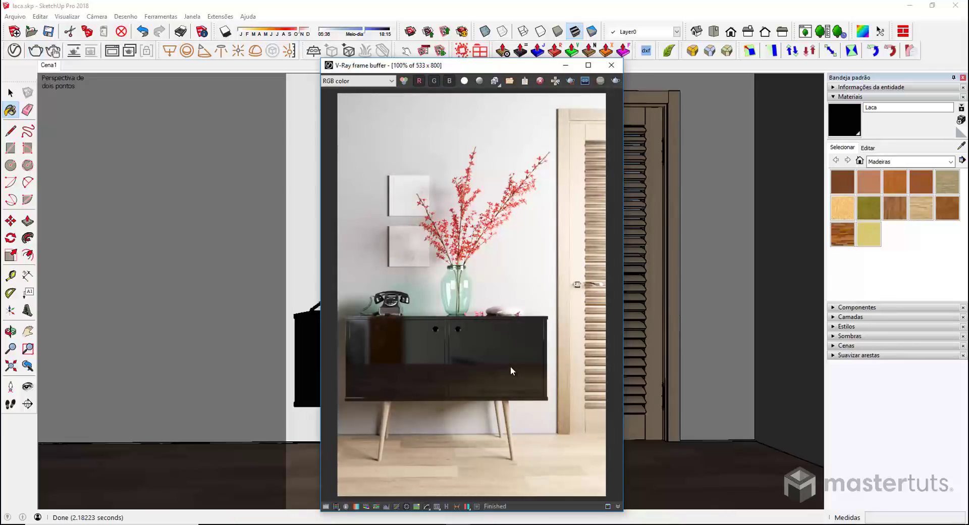
scroll(444, 371, up, 3)
scroll(444, 371, down, 1)
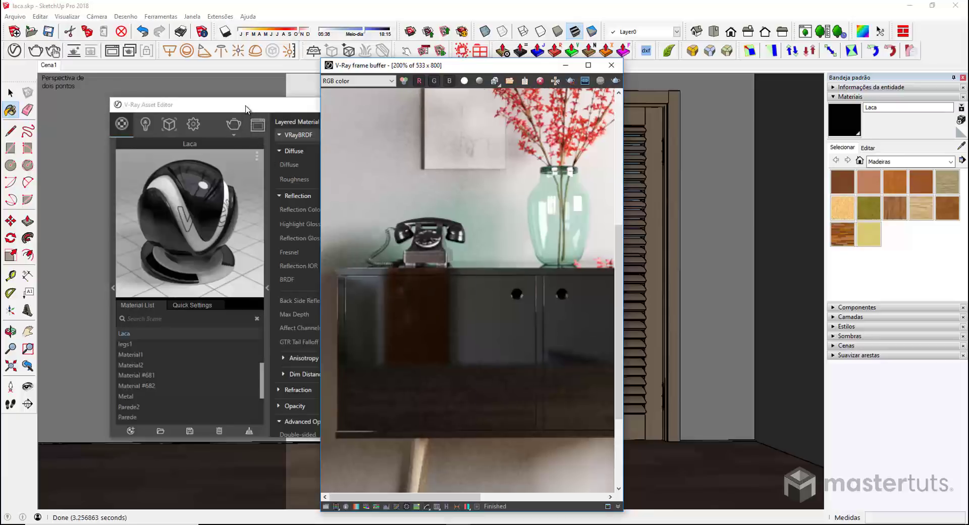
click(246, 109)
click(372, 237)
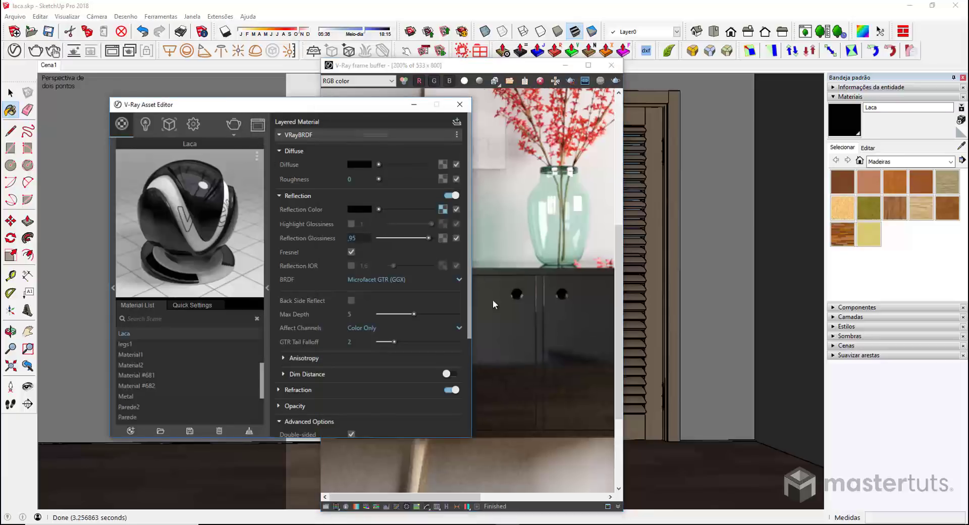
Step: Lower Laca's reflection glossiness to ,9 and render only a region around the black cabinet
drag(358, 240, 352, 238)
double_click(352, 238)
text(9)
click(331, 251)
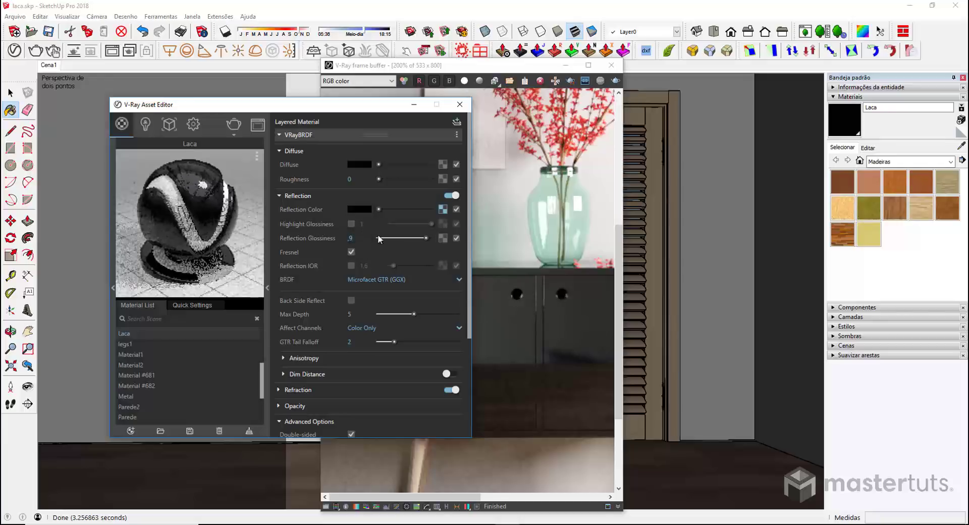
click(459, 104)
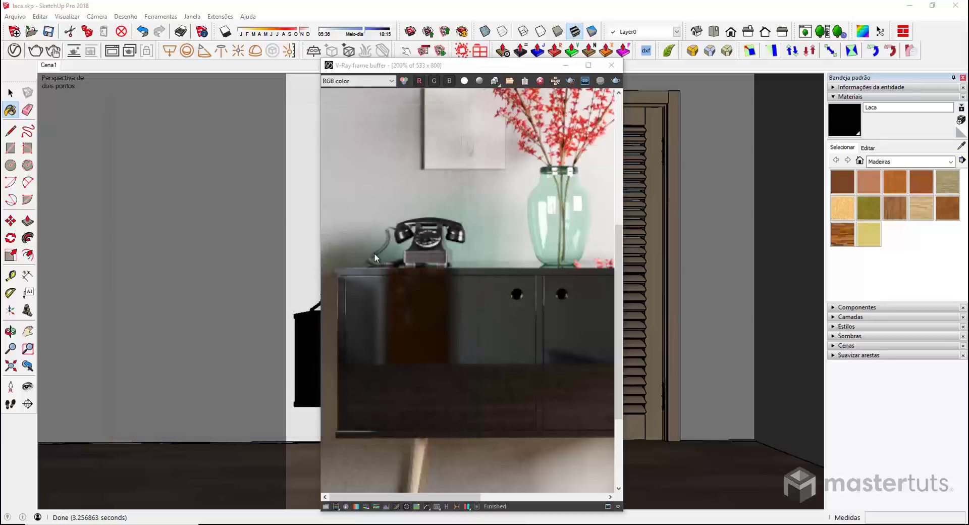
click(571, 78)
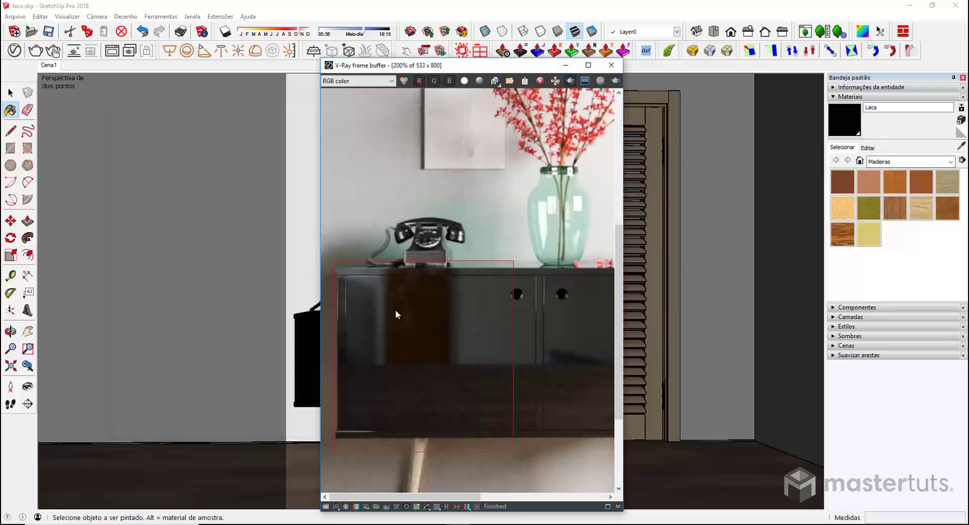
click(615, 81)
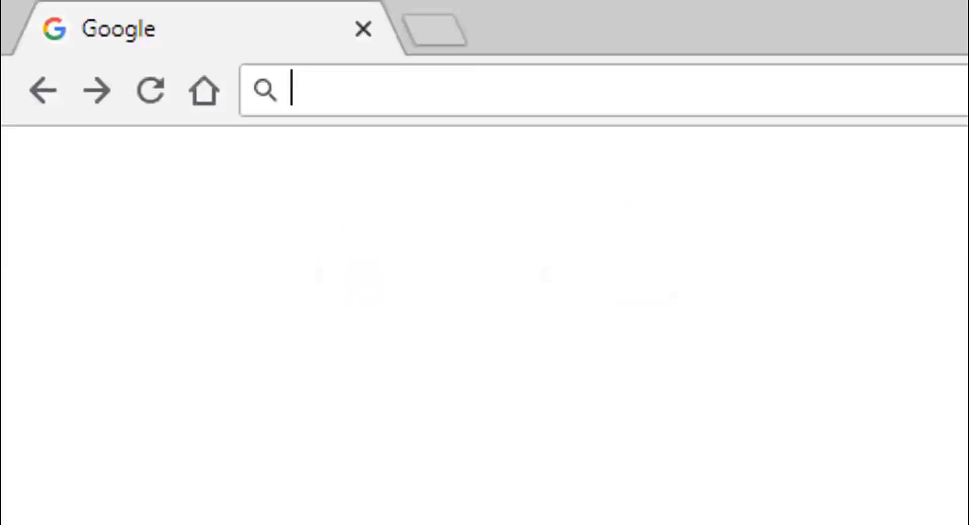
Step: Sign up at mastertuts.com.br/minicurso with an e-mail address and confirm participation from the e-mail
text(mastertuts.com.b)
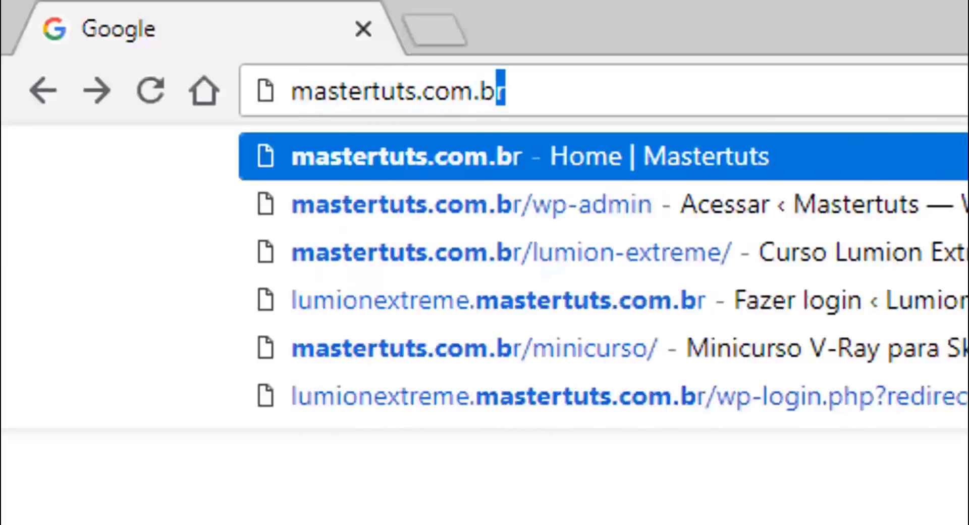
text(r/min)
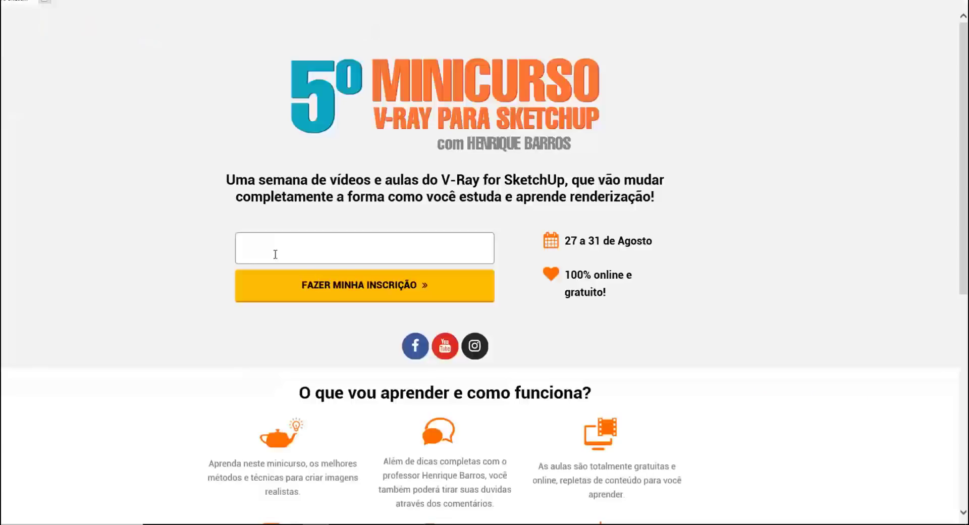
click(323, 297)
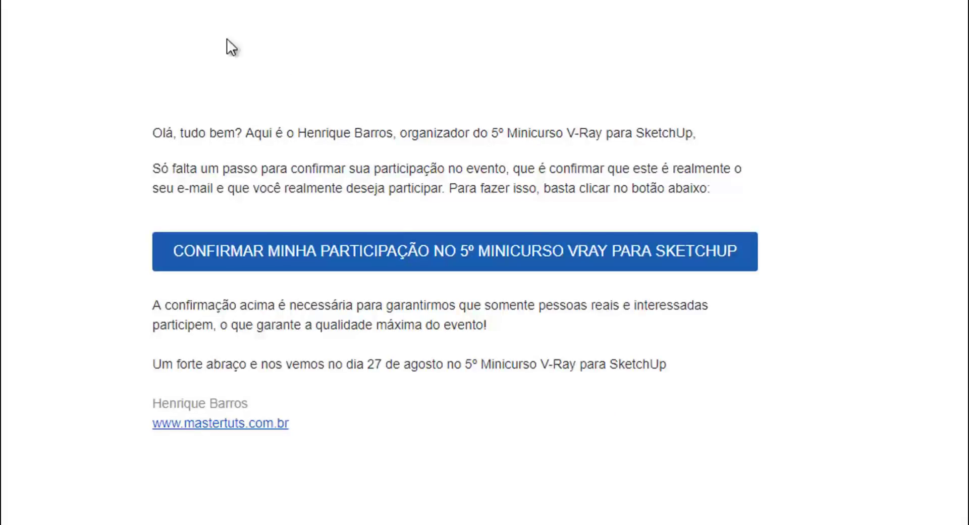
click(433, 262)
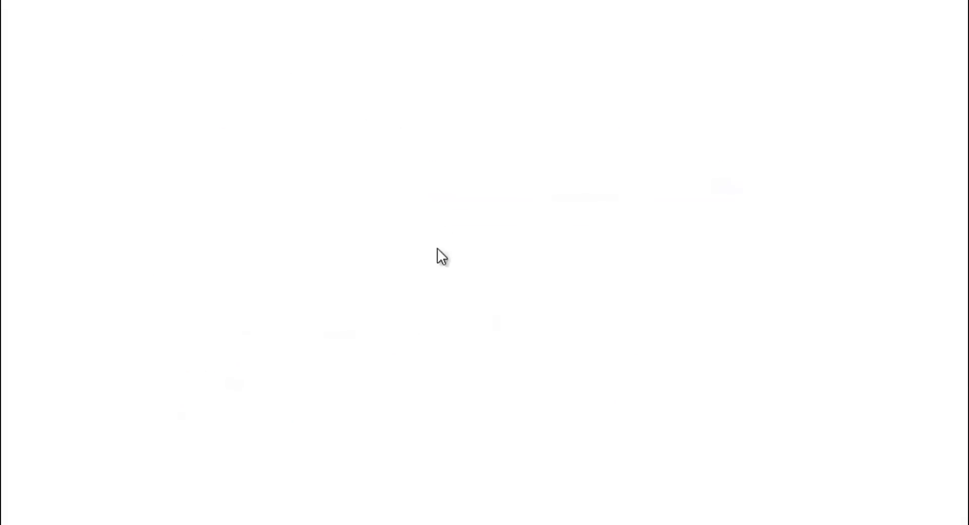